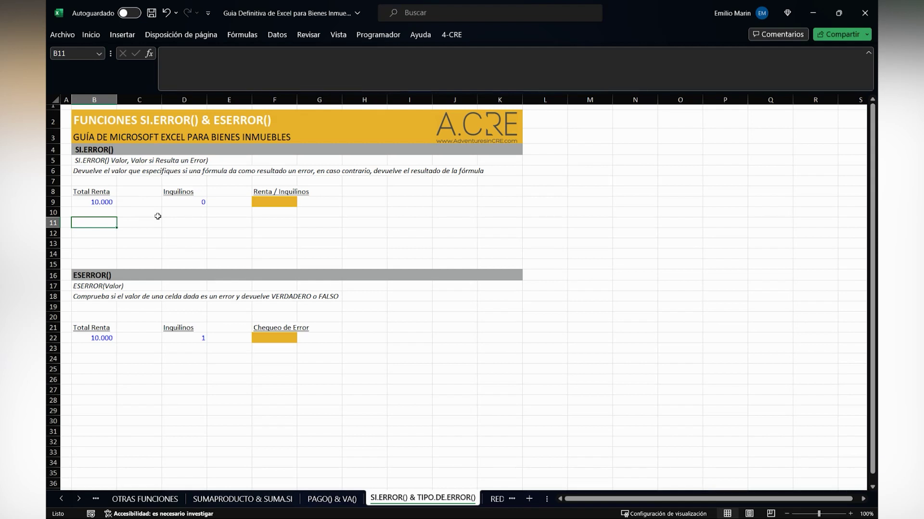
# Examine the SI.ERROR() and ESERROR() headings, the SI.ERROR() syntax and description, and the empty Renta / Inquilinos cell
pyautogui.click(366, 200)
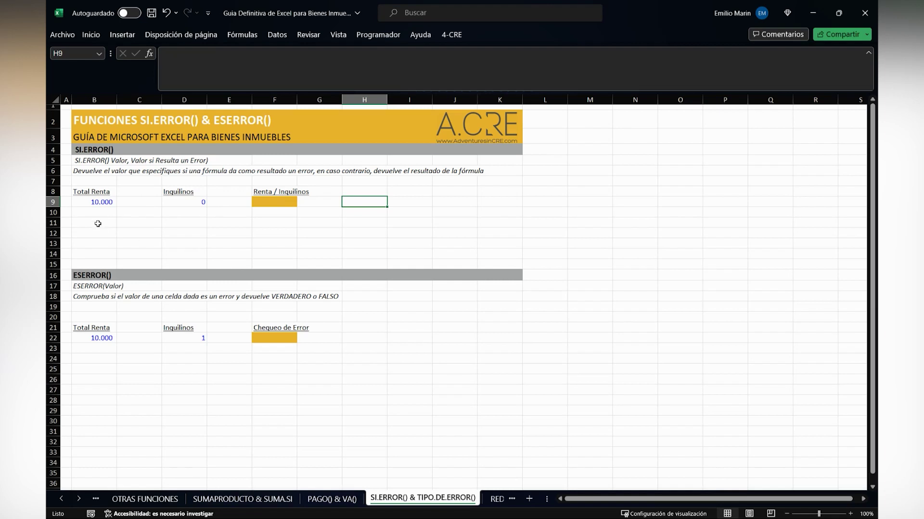
pyautogui.click(93, 150)
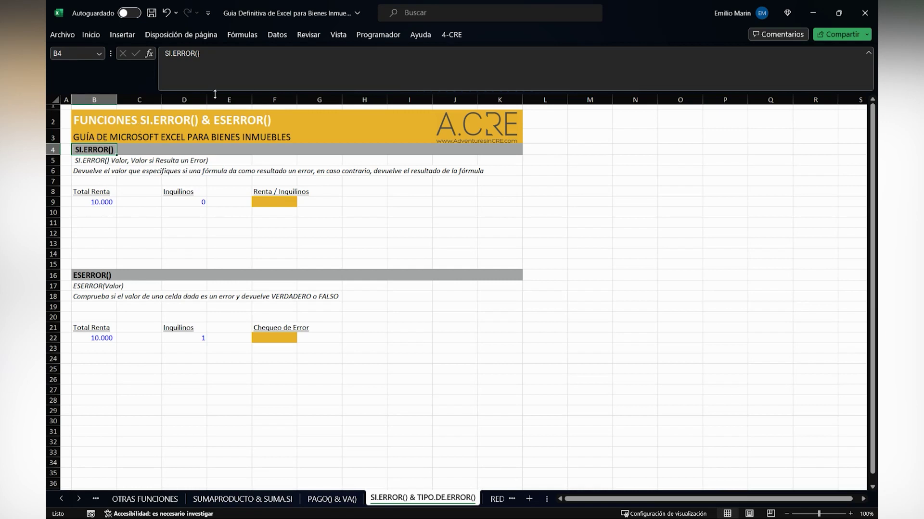
pyautogui.click(93, 274)
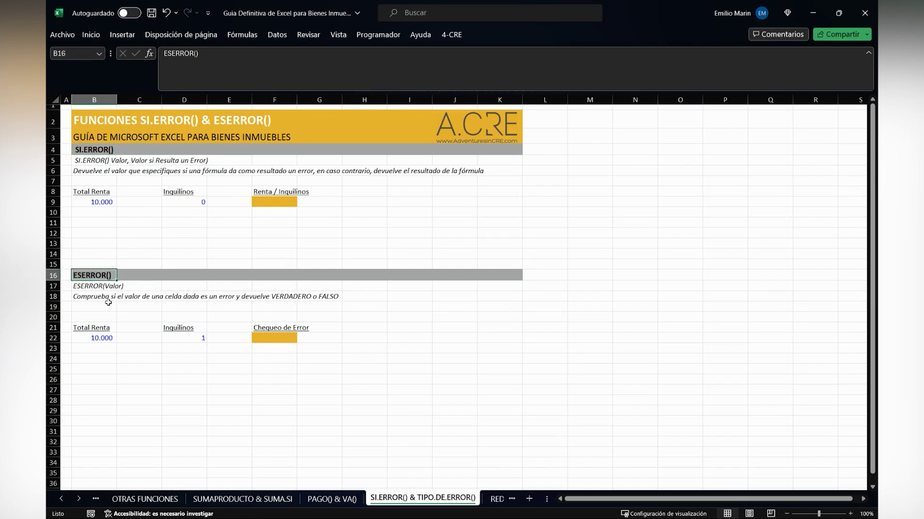
pyautogui.click(105, 214)
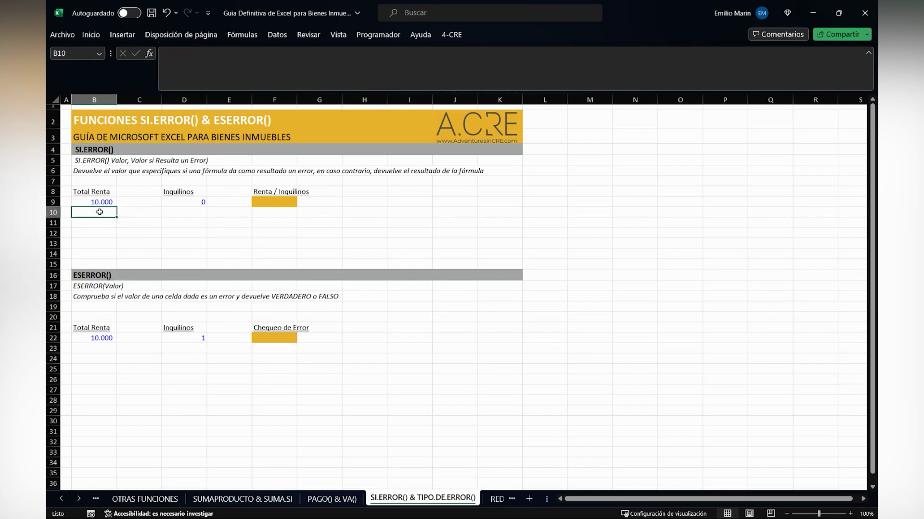
pyautogui.click(91, 161)
pyautogui.click(85, 172)
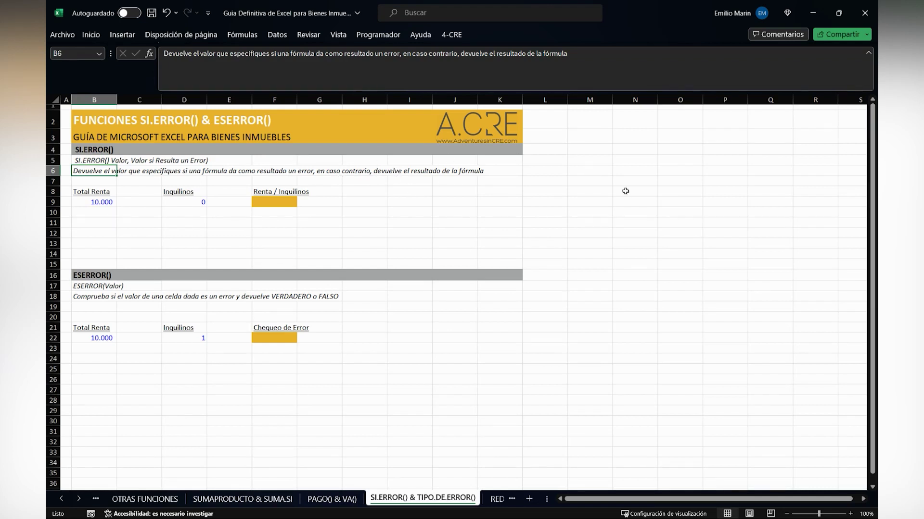
pyautogui.click(282, 201)
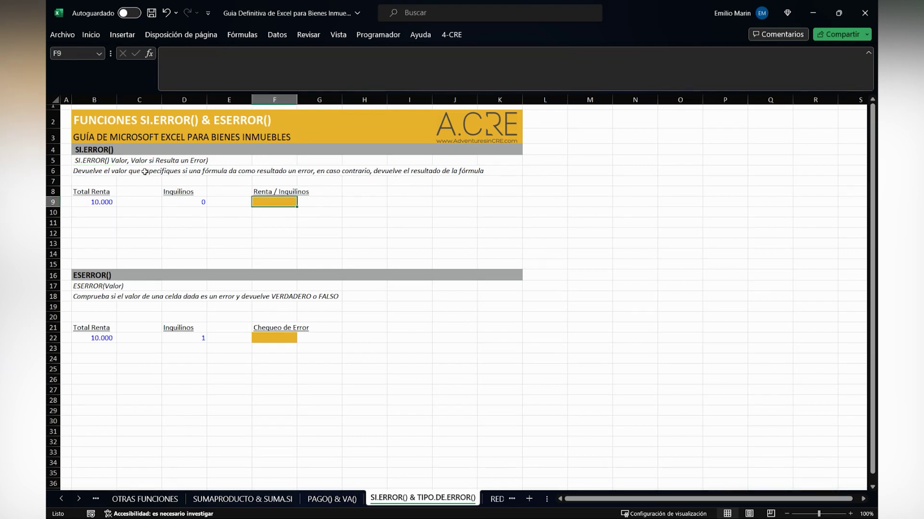
pyautogui.moveTo(99, 194); pyautogui.dragTo(101, 245)
pyautogui.click(184, 221)
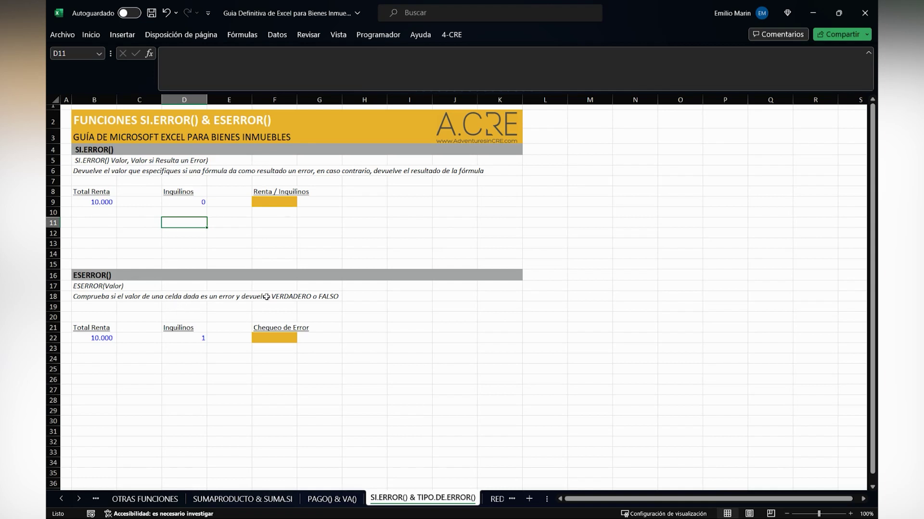
# Inspect the Total Renta and Inquilinos inputs in cells B9 and D9 of the SI.ERROR() example
pyautogui.click(101, 200)
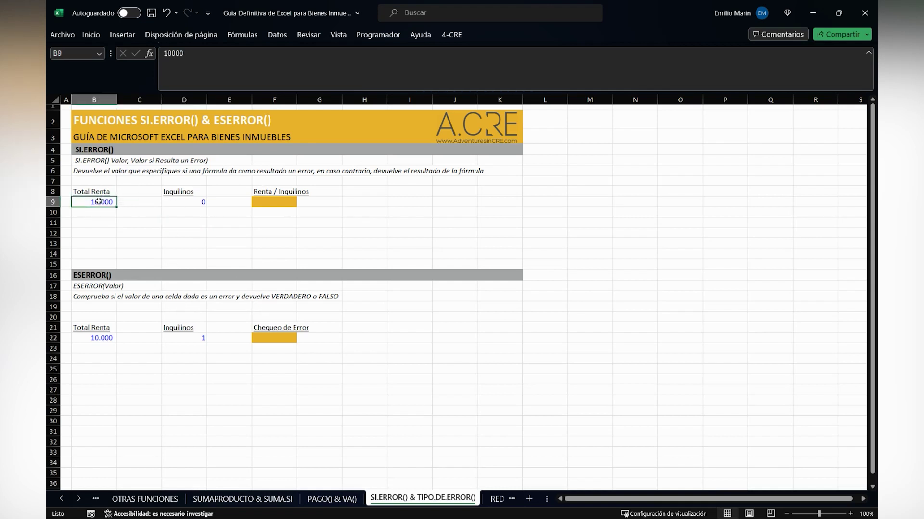
pyautogui.click(186, 202)
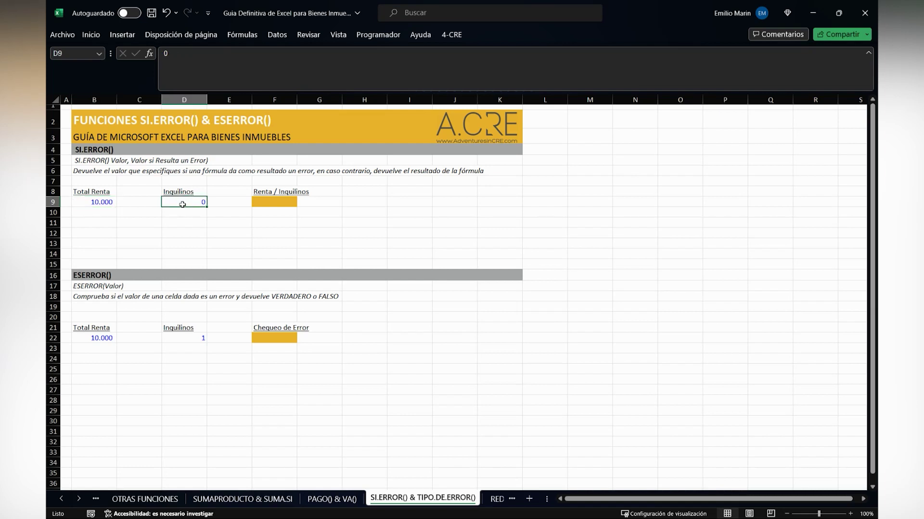
pyautogui.moveTo(91, 201); pyautogui.dragTo(191, 203)
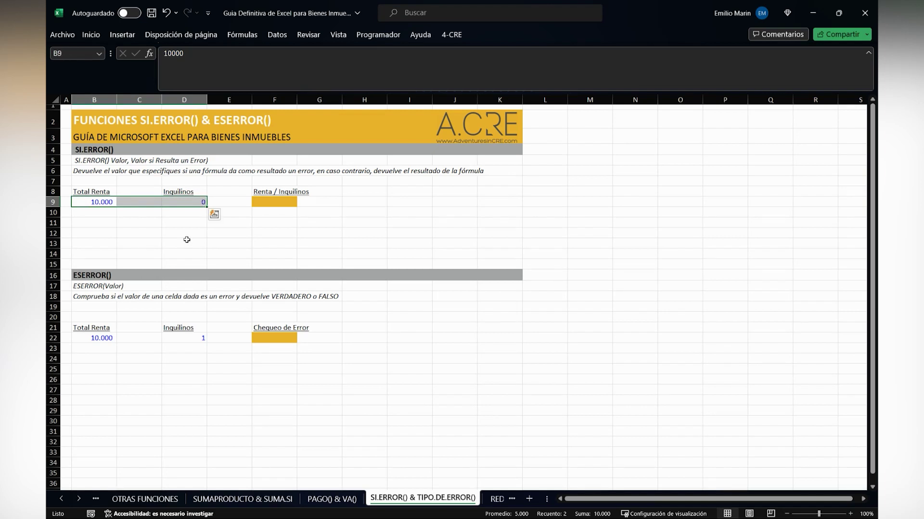
pyautogui.click(187, 243)
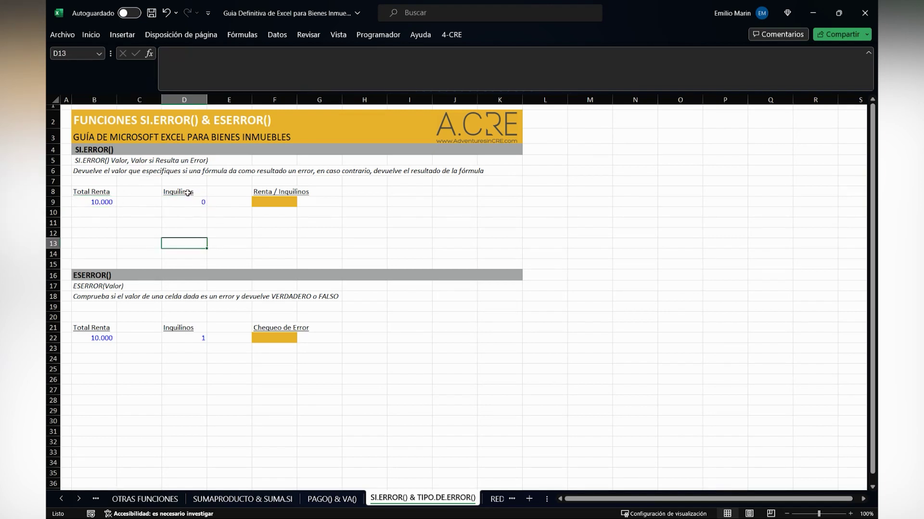
pyautogui.click(188, 193)
pyautogui.click(188, 202)
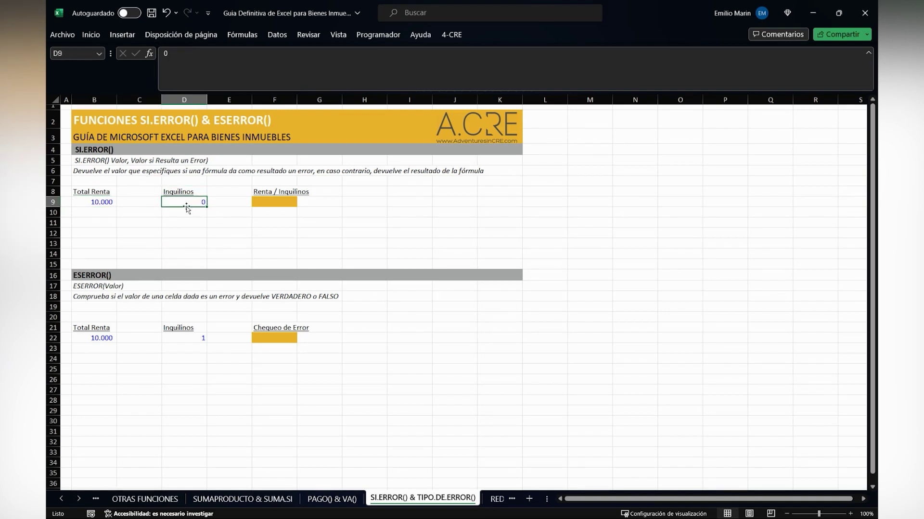
pyautogui.click(97, 201)
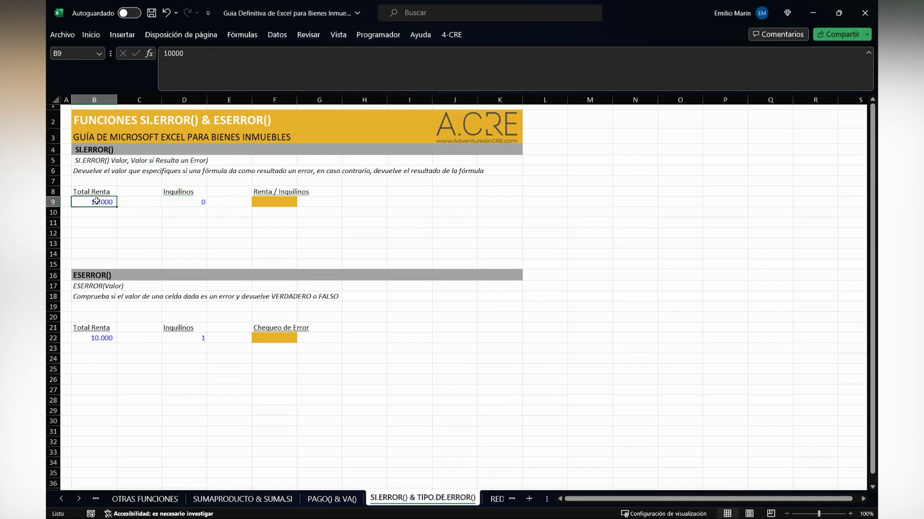
# Divide the total rent by the tenants in F9 with the formula =B9/D9 and inspect the outcome
pyautogui.click(276, 201)
pyautogui.write('=')
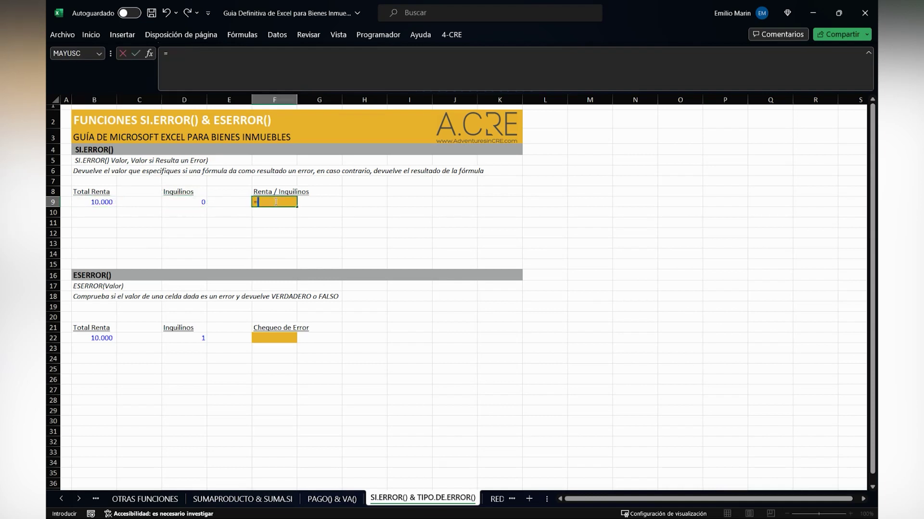
pyautogui.press('Left')
pyautogui.press('Left')
pyautogui.press('Left')
pyautogui.press('Left')
pyautogui.write('/')
pyautogui.press('Left')
pyautogui.press('Left')
pyautogui.press('Return')
pyautogui.click(275, 202)
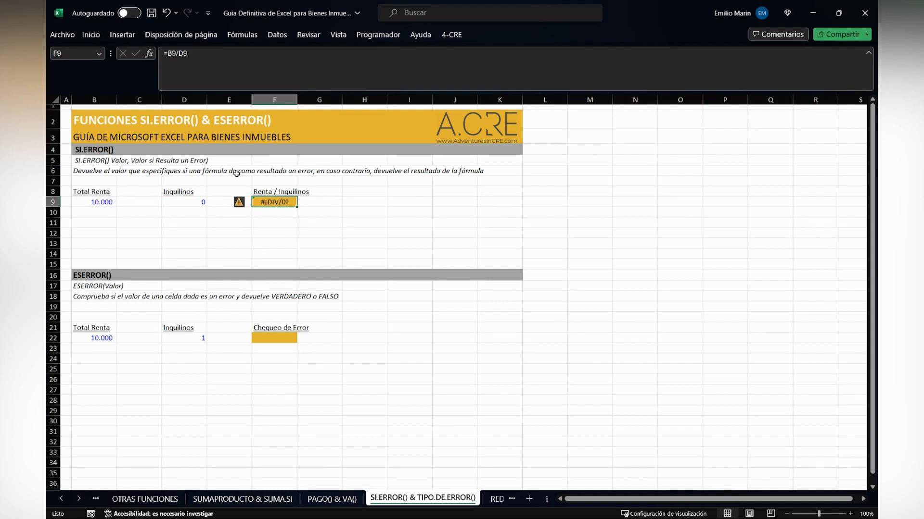
pyautogui.click(278, 224)
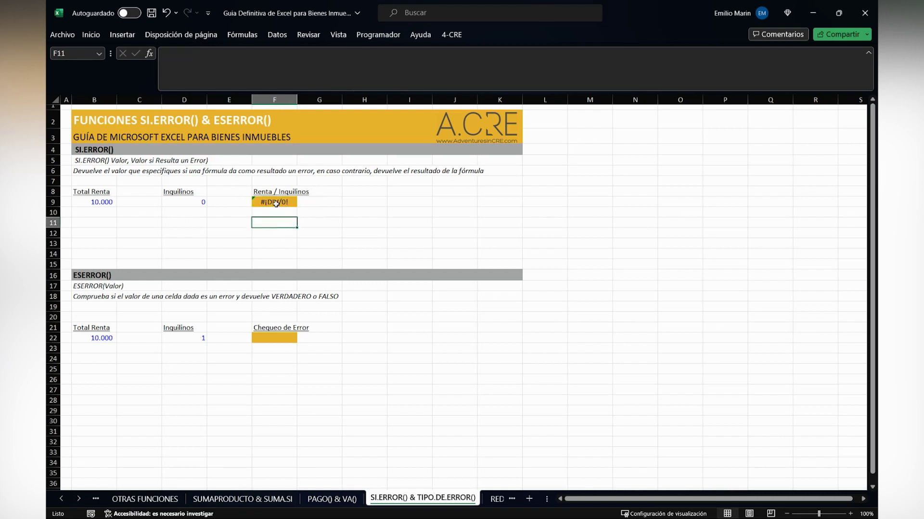
# Replace the formula in F9 with =SI.ERROR(B9/D9;0) so that a division error returns 0
pyautogui.click(275, 202)
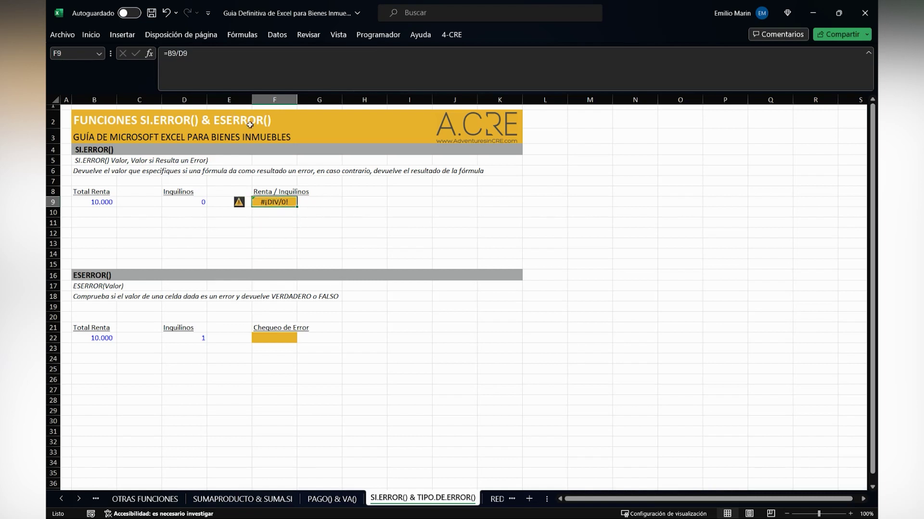
pyautogui.write('=si')
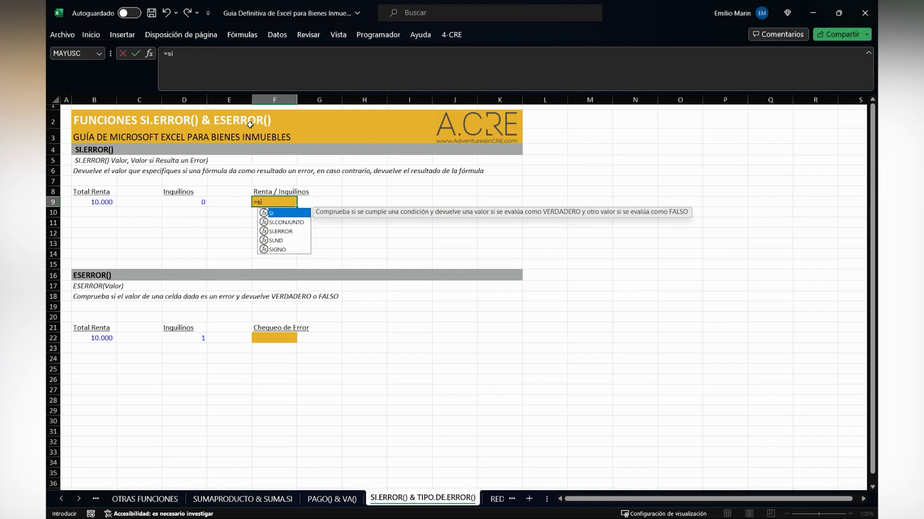
pyautogui.press('Down')
pyautogui.press('Down')
pyautogui.press('Tab')
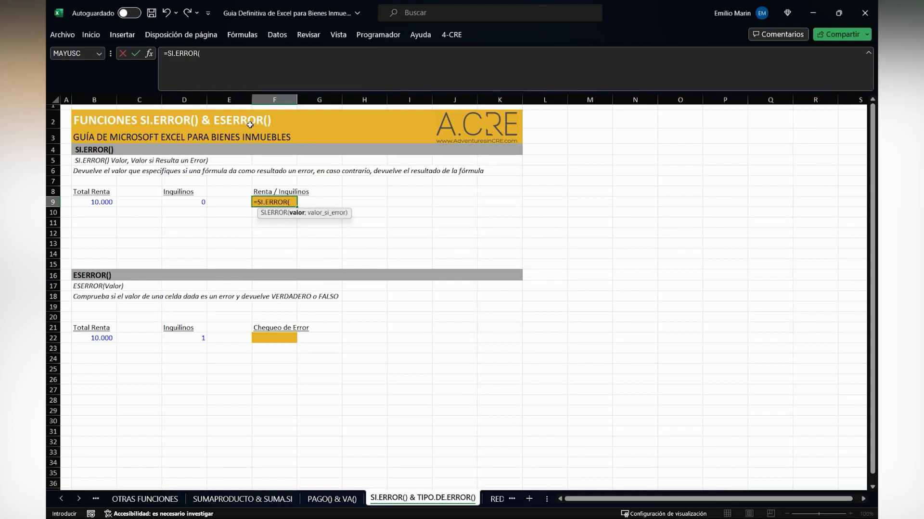
pyautogui.press('Left')
pyautogui.press('Left')
pyautogui.press('Left')
pyautogui.press('Left')
pyautogui.write('/')
pyautogui.press('Left')
pyautogui.press('Left')
pyautogui.write(';')
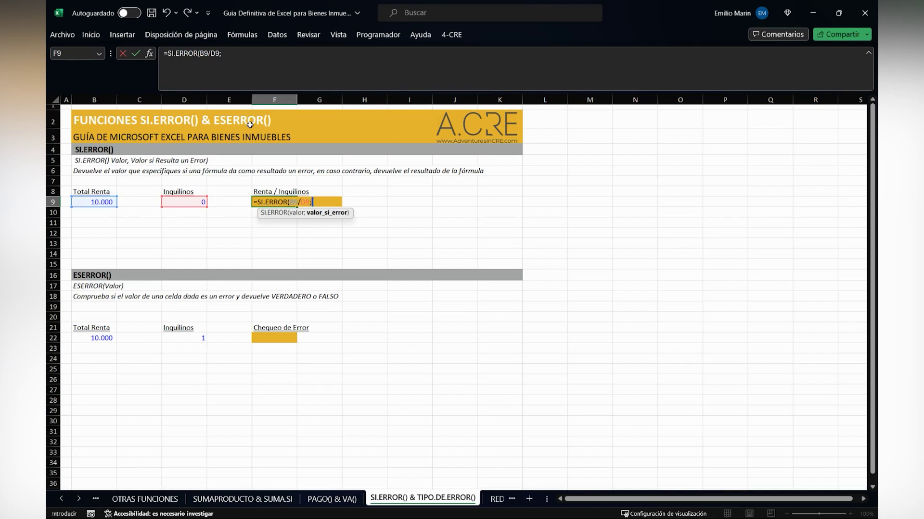
pyautogui.write('0)')
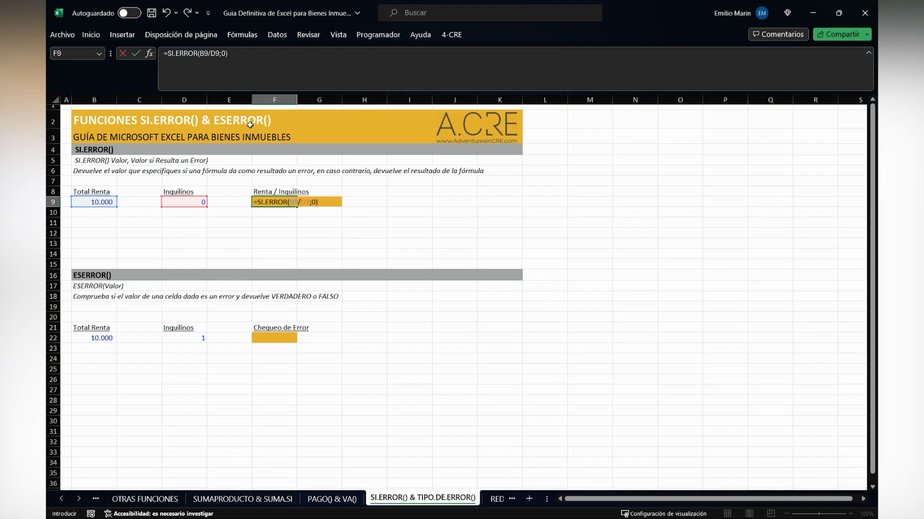
pyautogui.press('Return')
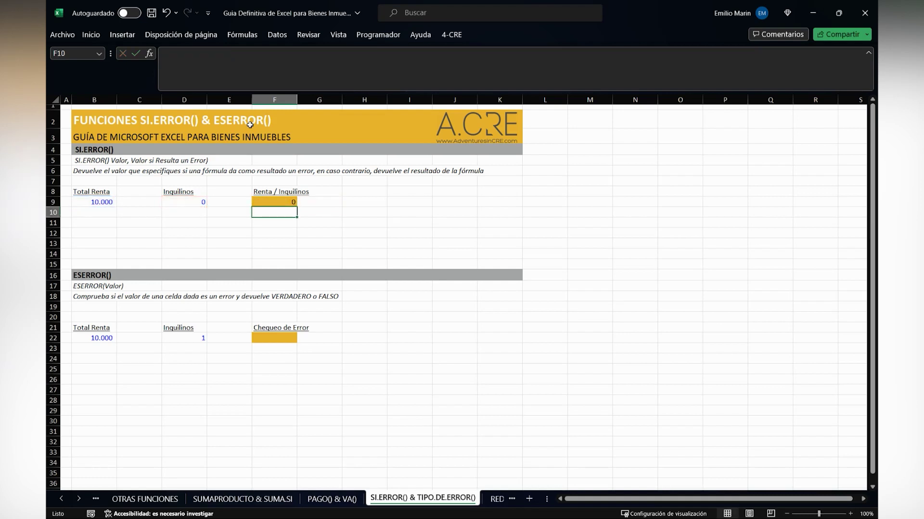
# Review the SI.ERROR formula in F9 and set the Inquilinos value in D9 to 2 to test it
pyautogui.press('Up')
pyautogui.press('Left')
pyautogui.press('Left')
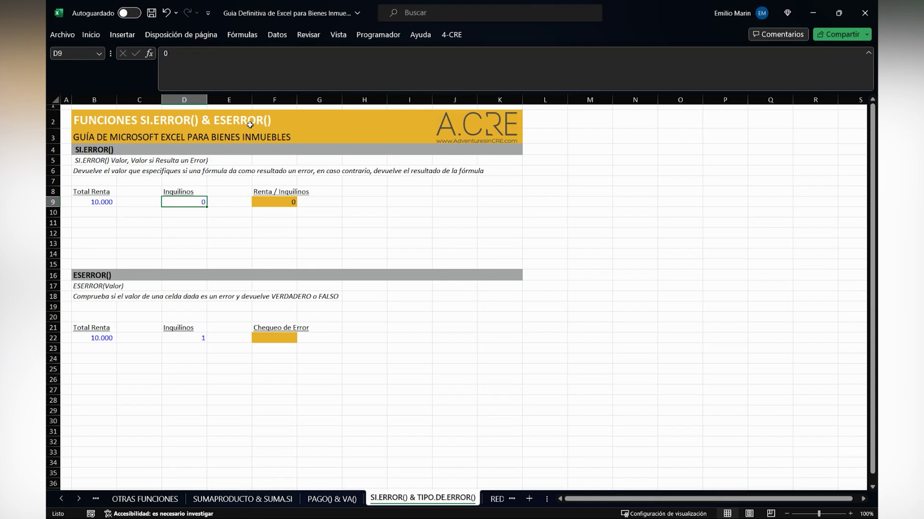
pyautogui.press('Right')
pyautogui.press('Right')
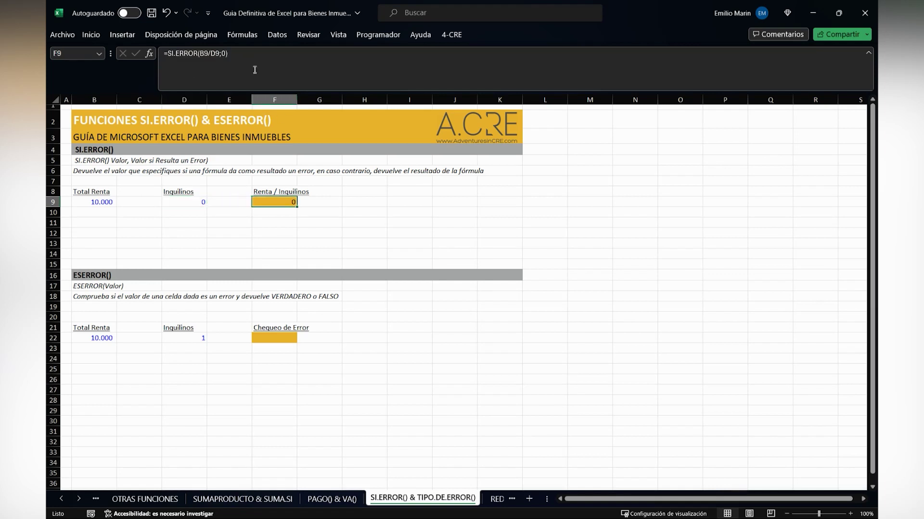
pyautogui.click(277, 70)
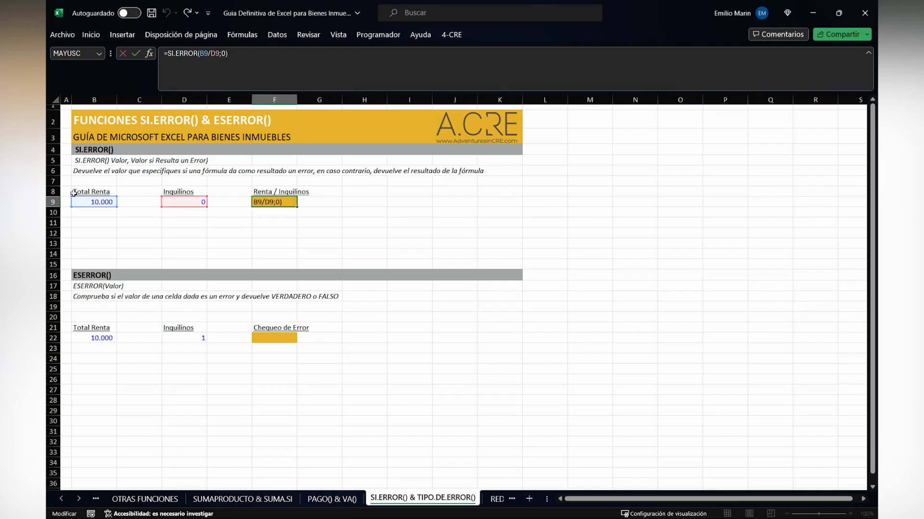
pyautogui.click(197, 204)
pyautogui.write('2')
pyautogui.press('Return')
# Test the SI.ERROR formula with 3 tenants in D9, and return that cell to 0
pyautogui.click(195, 204)
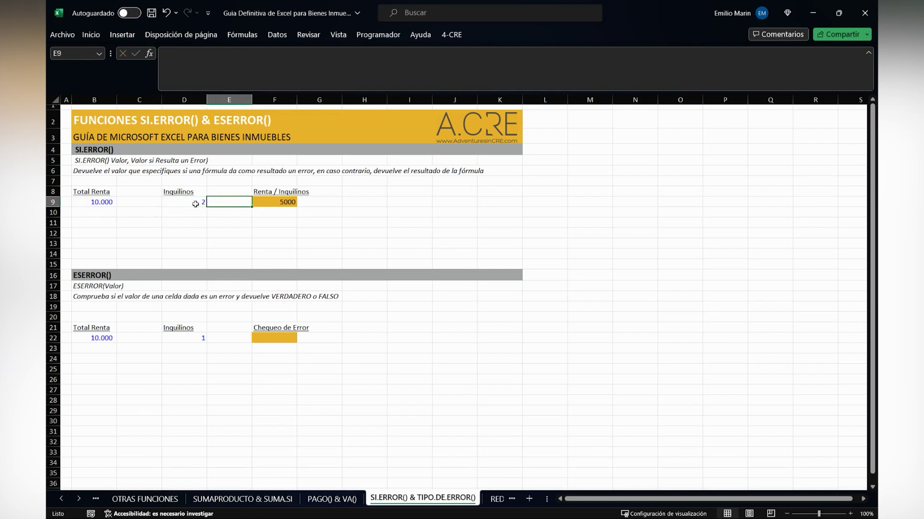
pyautogui.write('3')
pyautogui.press('Return')
pyautogui.click(195, 204)
pyautogui.press('Right')
pyautogui.press('Right')
pyautogui.click(196, 203)
pyautogui.write('0')
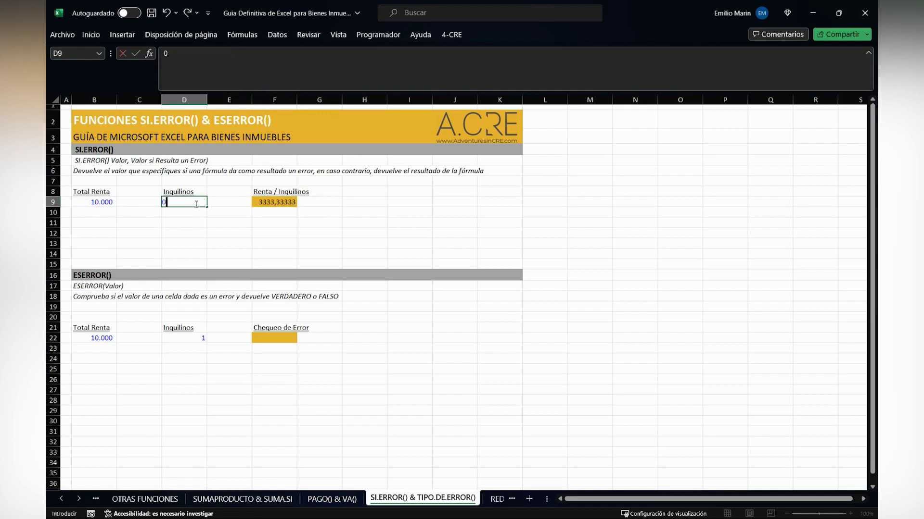
pyautogui.press('Return')
# Go to the ESERROR() section and read the function's description in row 18
pyautogui.press('Up')
pyautogui.press('Left')
pyautogui.press('Left')
pyautogui.press('Up')
pyautogui.press('Up')
pyautogui.press('Up')
pyautogui.press('Up')
pyautogui.press('Up')
pyautogui.press('Down')
pyautogui.press('Down')
pyautogui.press('Down')
pyautogui.press('Down')
pyautogui.press('Down')
pyautogui.press('Down')
pyautogui.press('Down')
pyautogui.press('Down')
pyautogui.press('Down')
pyautogui.press('Down')
pyautogui.press('Down')
pyautogui.press('Down')
pyautogui.press('Down')
pyautogui.press('Down')
pyautogui.press('Down')
pyautogui.press('Down')
pyautogui.press('Down')
pyautogui.press('Down')
pyautogui.press('Down')
pyautogui.press('Down')
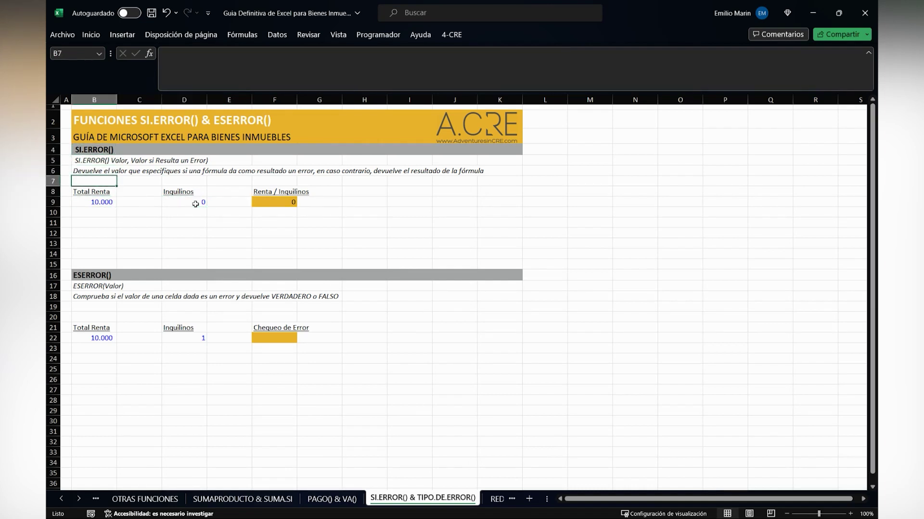
pyautogui.press('Down')
pyautogui.press('Down')
pyautogui.press('Up')
pyautogui.press('Up')
pyautogui.press('Up')
pyautogui.press('Up')
pyautogui.press('Up')
pyautogui.press('Up')
pyautogui.press('Up')
pyautogui.press('Up')
pyautogui.press('Up')
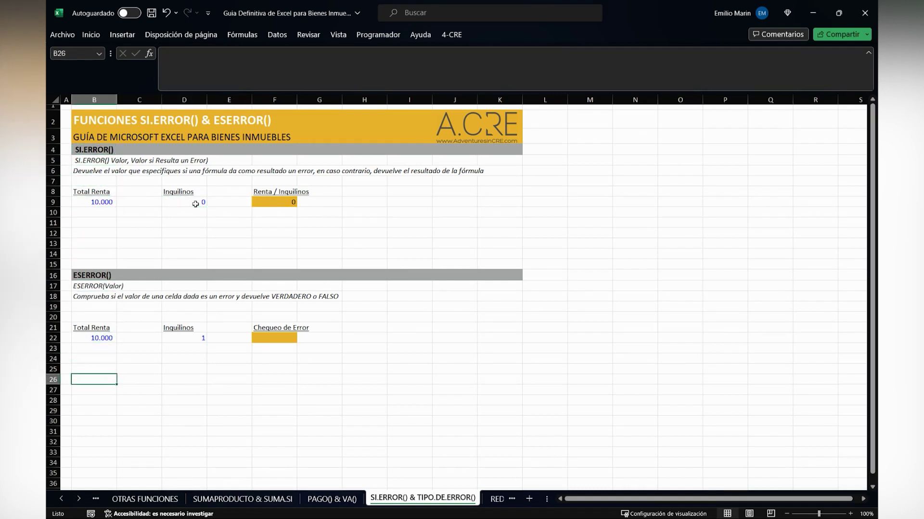
pyautogui.press('Up')
pyautogui.press('Up')
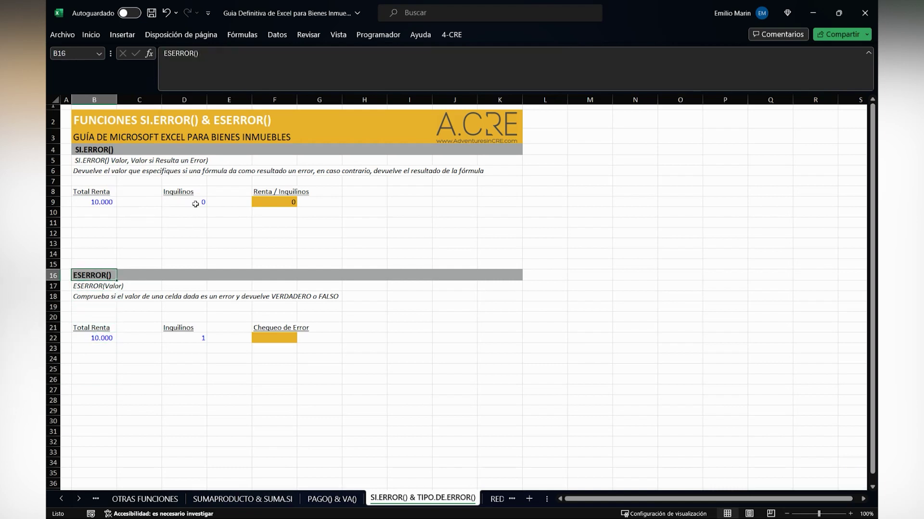
pyautogui.click(85, 298)
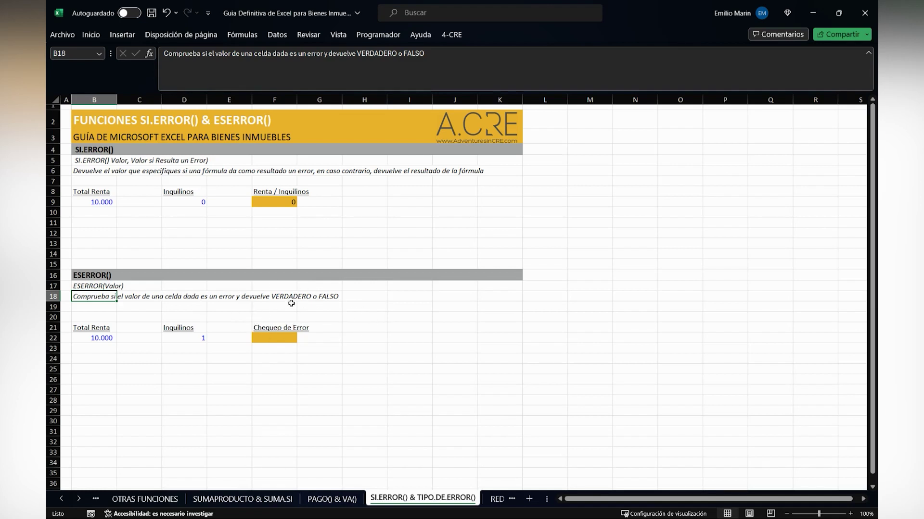
# Set the Inquilinos value in D22 of the ESERROR() example to 0
pyautogui.click(283, 336)
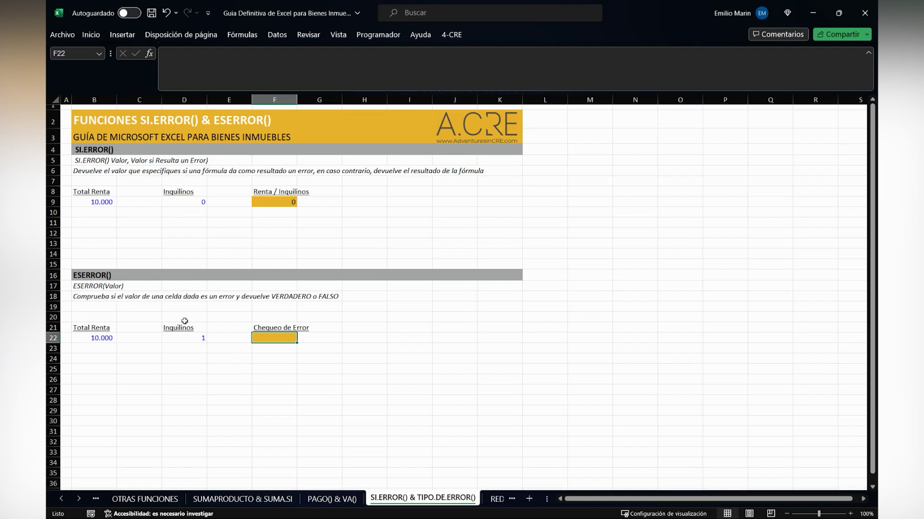
pyautogui.click(200, 338)
pyautogui.write('0')
pyautogui.press('Return')
# Enter the formula =B22/D22 in the Chequeo de Error cell F22 and reselect that cell
pyautogui.press('Up')
pyautogui.press('Right')
pyautogui.press('Right')
pyautogui.write('=')
pyautogui.press('Left')
pyautogui.press('Left')
pyautogui.press('Left')
pyautogui.press('Left')
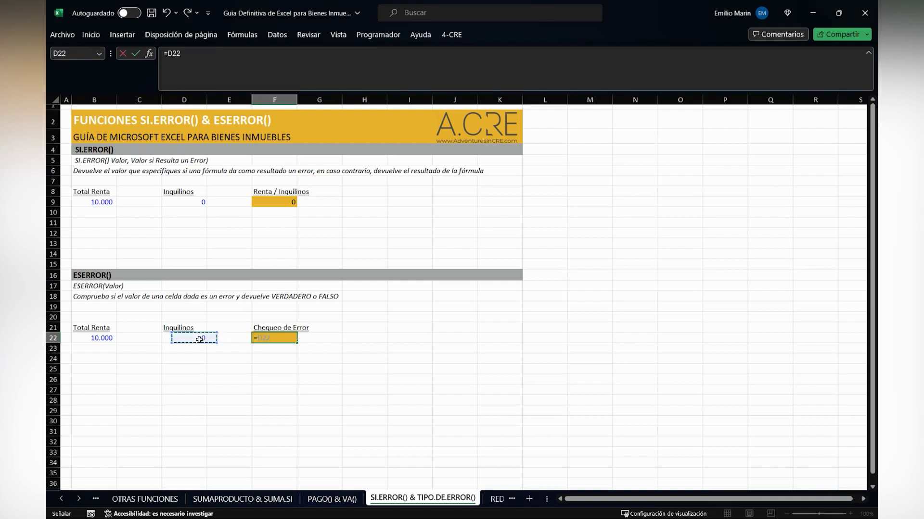
pyautogui.write('/')
pyautogui.press('Left')
pyautogui.press('Left')
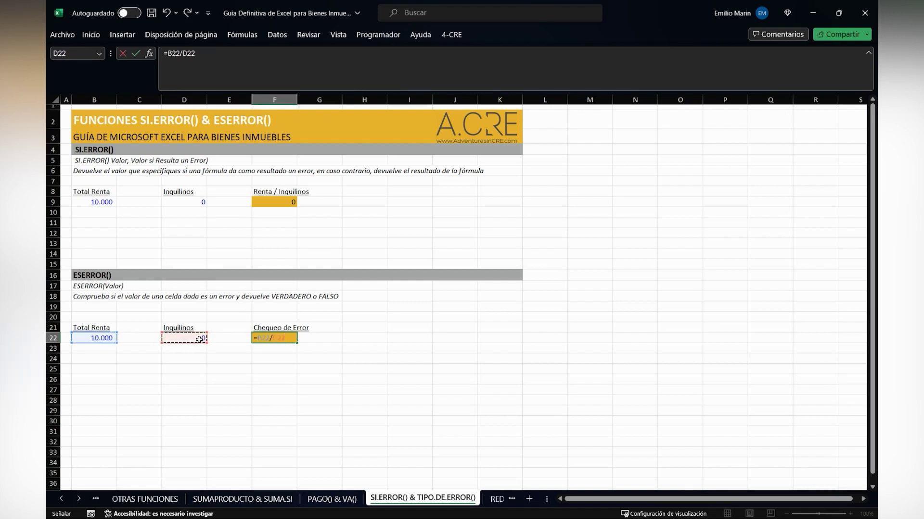
pyautogui.press('Return')
pyautogui.press('Up')
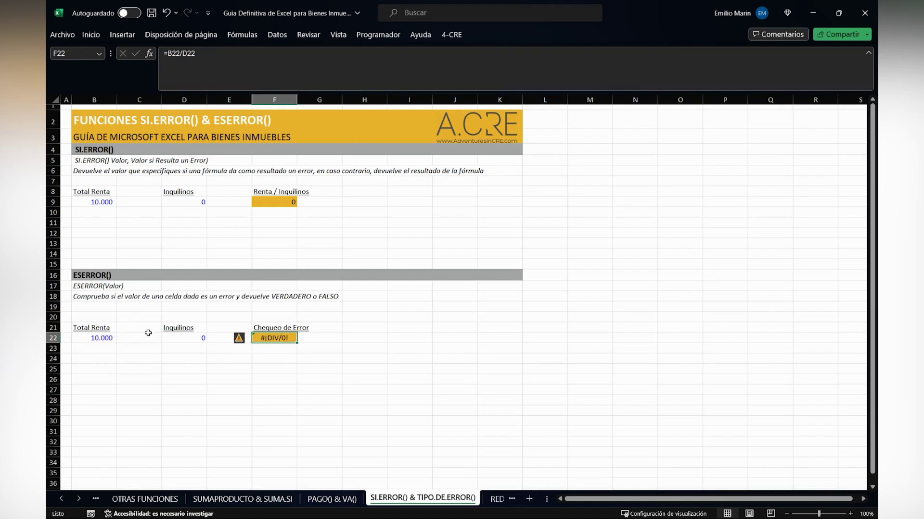
# Start replacing the Chequeo de Error formula in F22 with a SI function whose logical test is ESERROR(B22/D22)
pyautogui.click(184, 336)
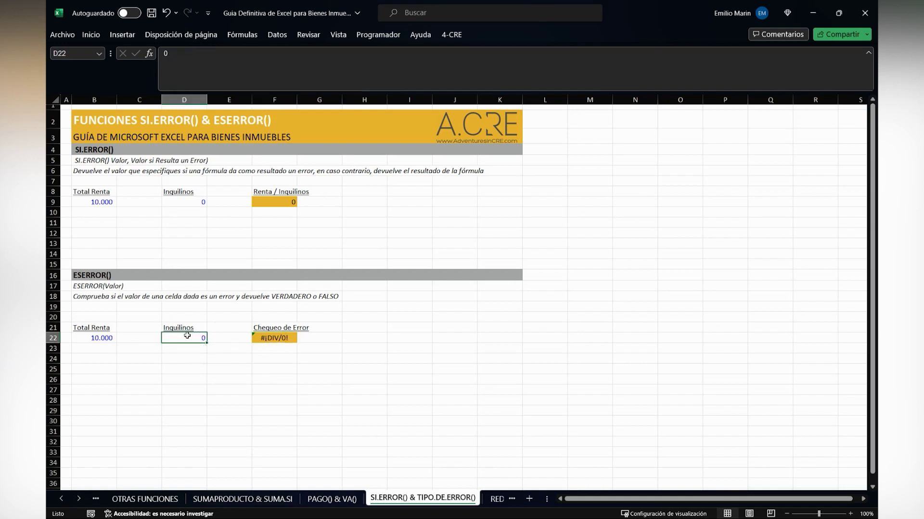
pyautogui.click(275, 339)
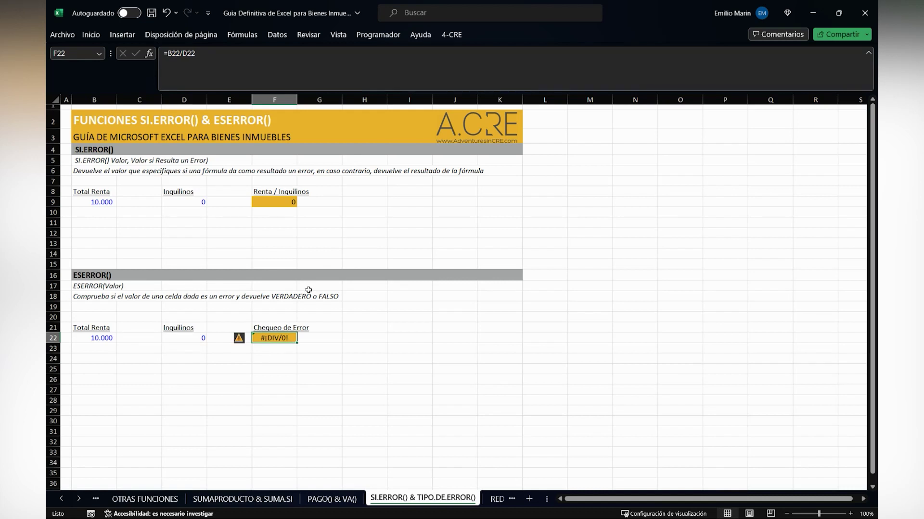
pyautogui.write('=')
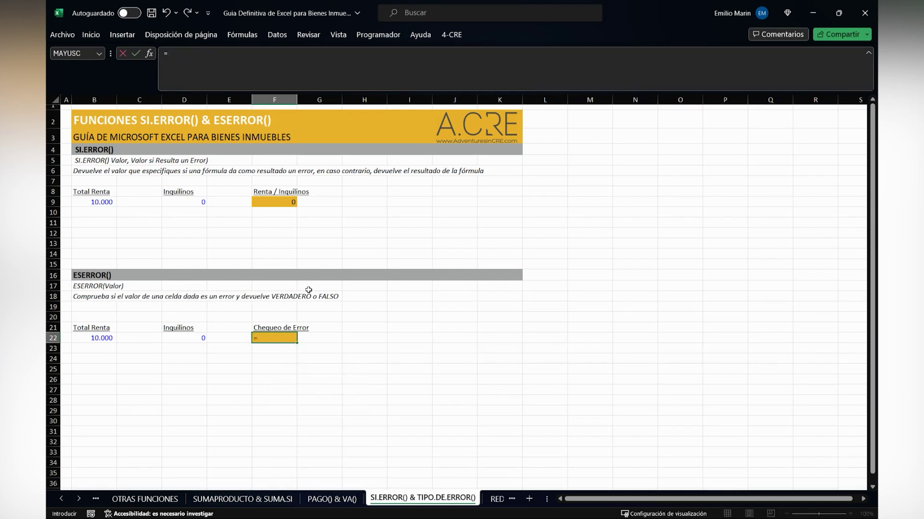
pyautogui.write('si')
pyautogui.press('Tab')
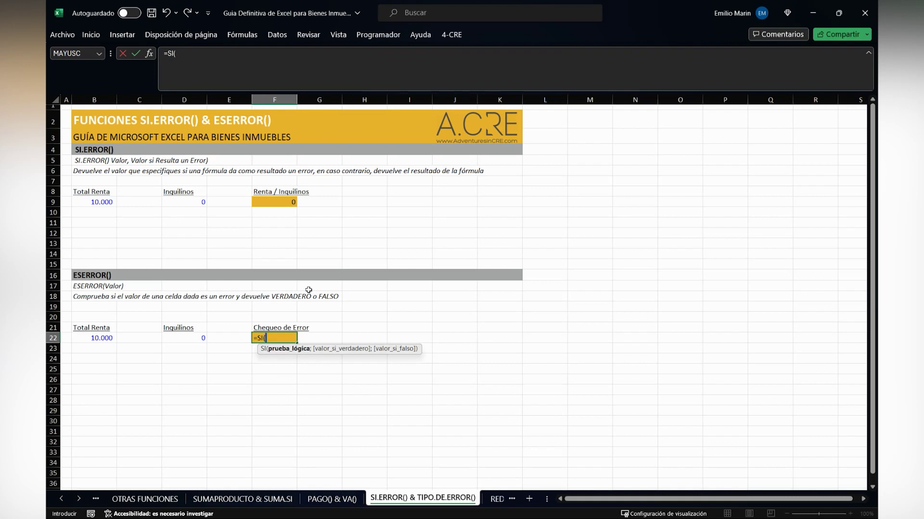
pyautogui.write('ese')
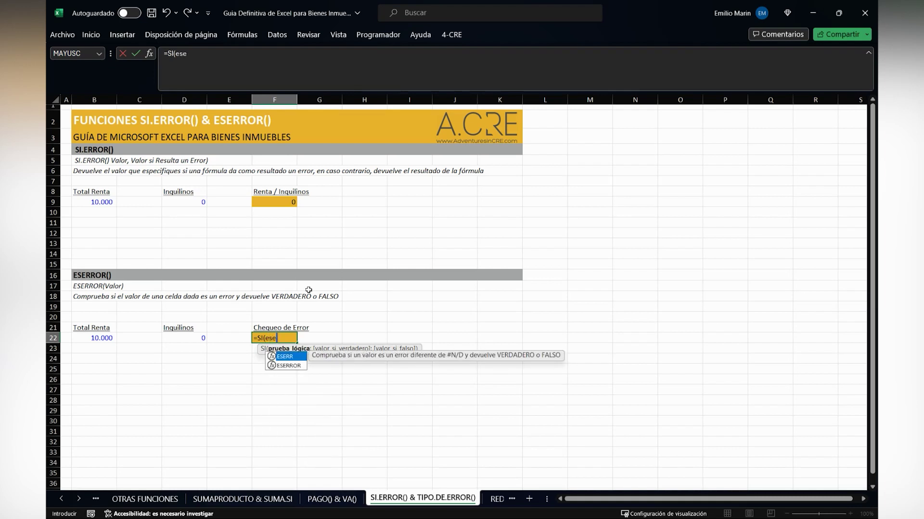
pyautogui.press('Down')
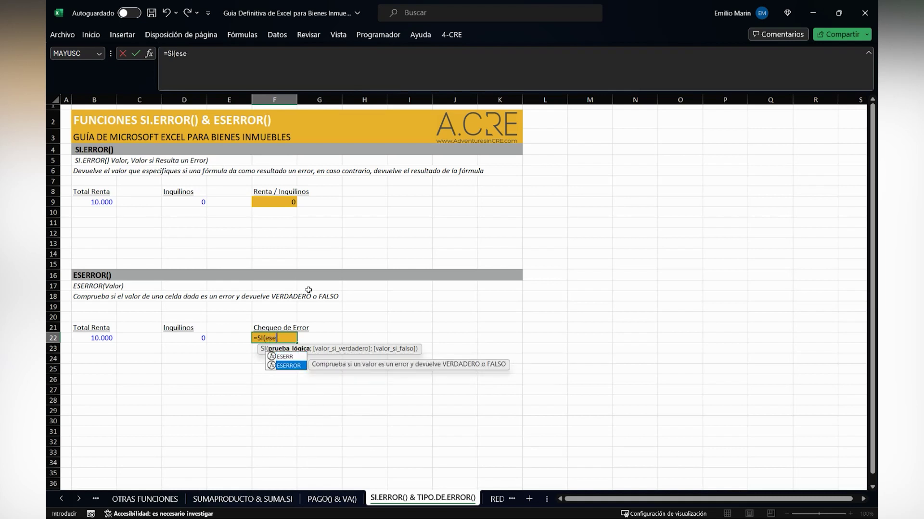
pyautogui.press('Tab')
pyautogui.press('Left')
pyautogui.press('Left')
pyautogui.press('Left')
pyautogui.press('Left')
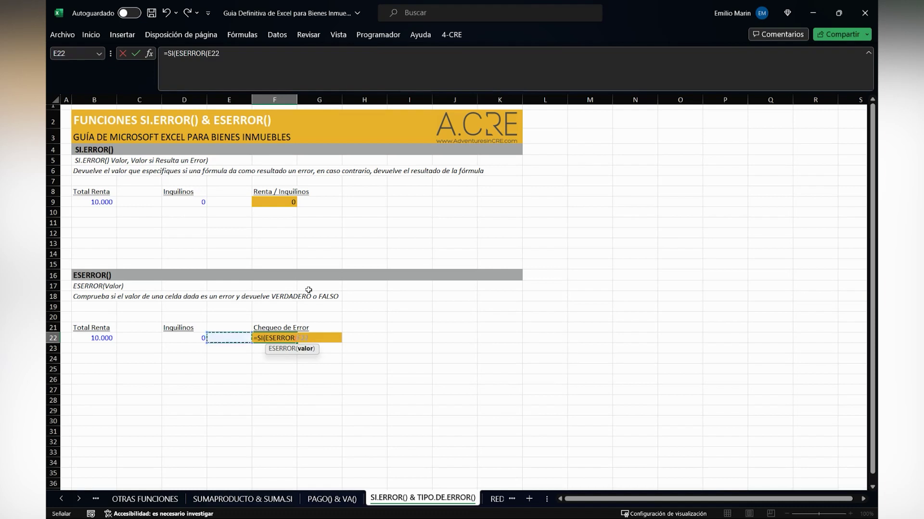
pyautogui.write('/')
pyautogui.press('Left')
pyautogui.press('Left')
pyautogui.press('Left')
pyautogui.press('Right')
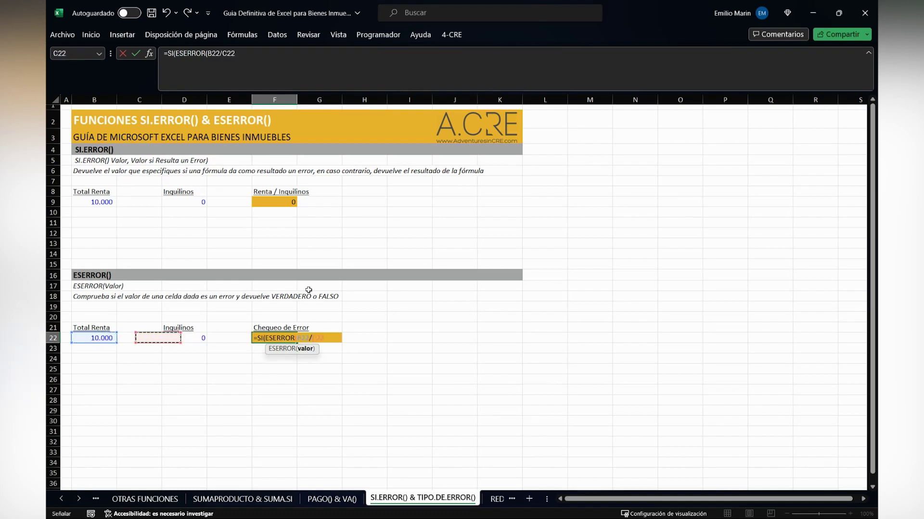
pyautogui.write(')')
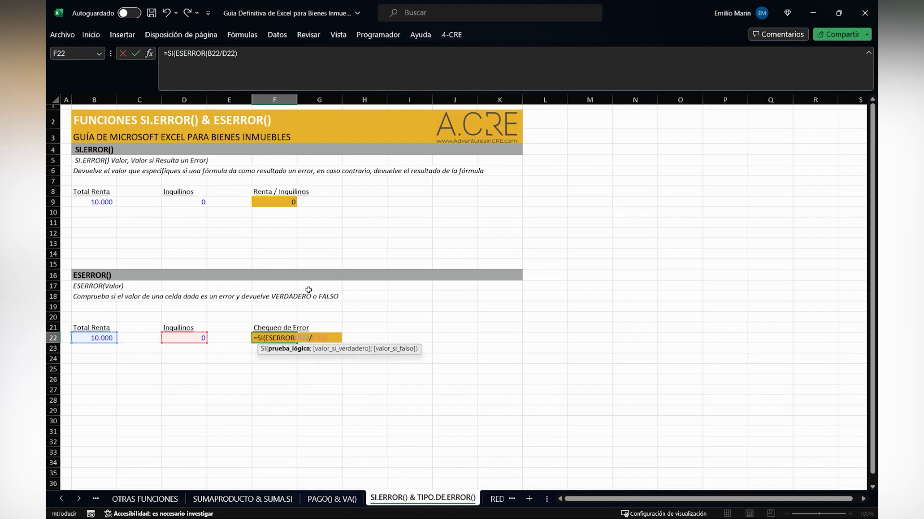
# Complete the F22 formula so it returns "ERROR" when the test is true and "OK" when false, and reselect F22
pyautogui.write(';')
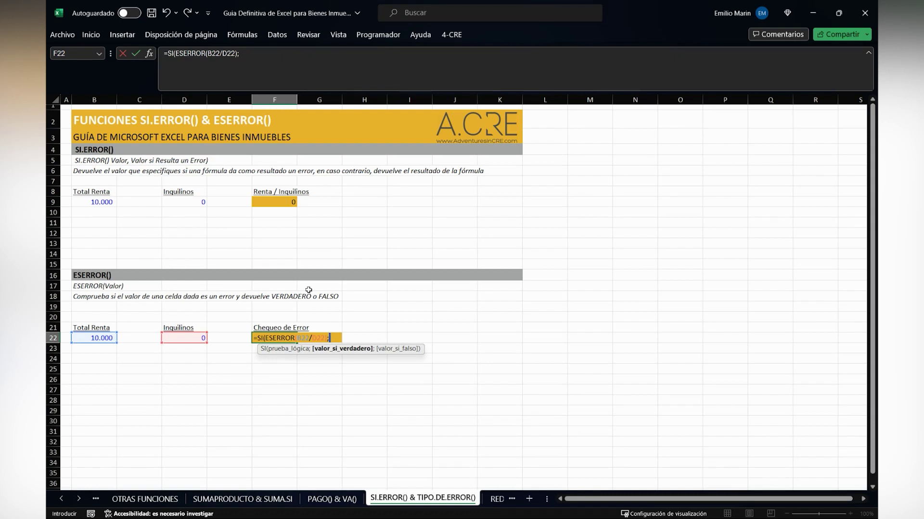
pyautogui.write('"EROOR')
pyautogui.press('BackSpace')
pyautogui.press('BackSpace')
pyautogui.press('BackSpace')
pyautogui.write('ROR";')
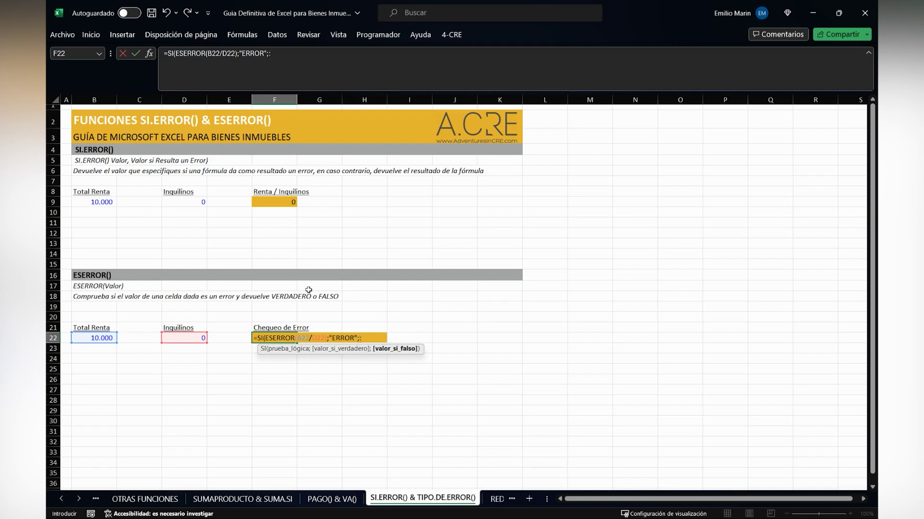
pyautogui.write('"OK")')
pyautogui.press('Return')
pyautogui.press('Up')
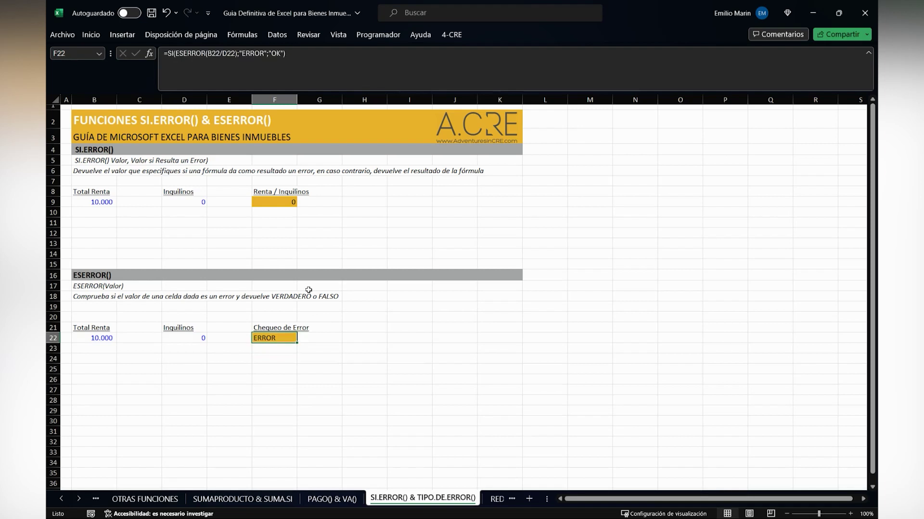
# Review the row 22 input cells behind the error check and return to the formula in F22
pyautogui.press('Left')
pyautogui.press('Left')
pyautogui.press('Left')
pyautogui.press('Left')
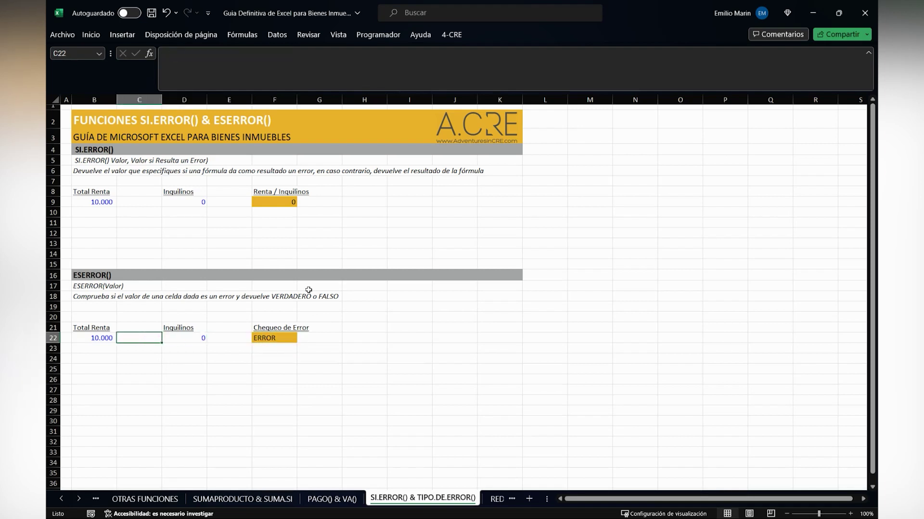
pyautogui.press('Right')
pyautogui.press('Right')
pyautogui.press('Right')
pyautogui.press('Right')
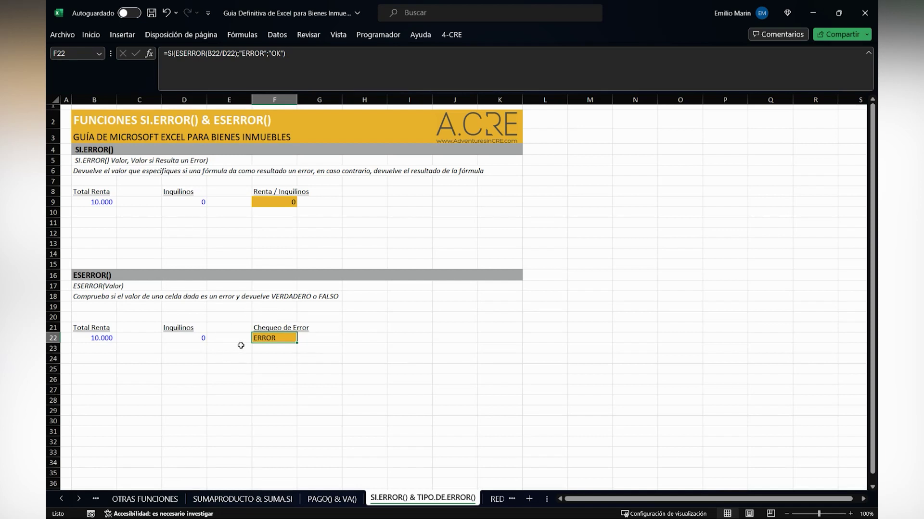
# Set the Inquilinos value in D22 to 2 and select F22 to check its result
pyautogui.click(195, 340)
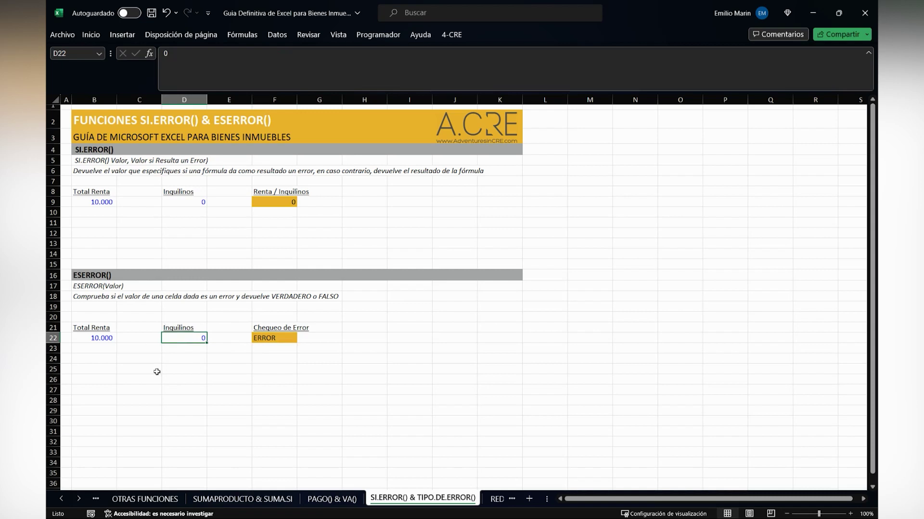
pyautogui.write('2')
pyautogui.press('Return')
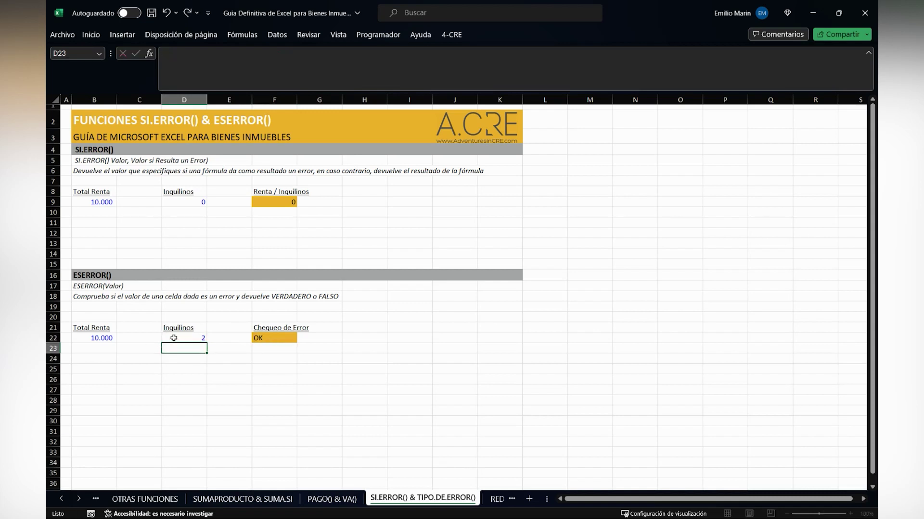
pyautogui.press('Up')
pyautogui.press('Right')
pyautogui.press('Right')
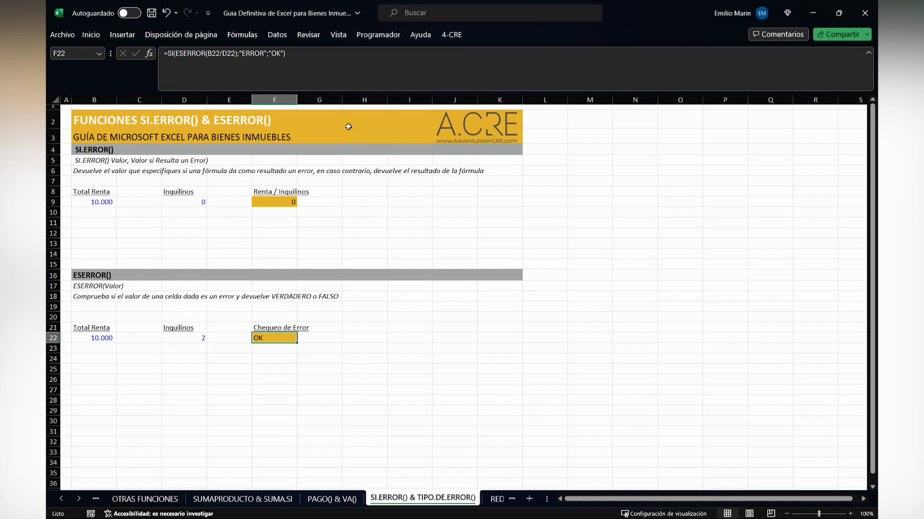
pyautogui.click(367, 338)
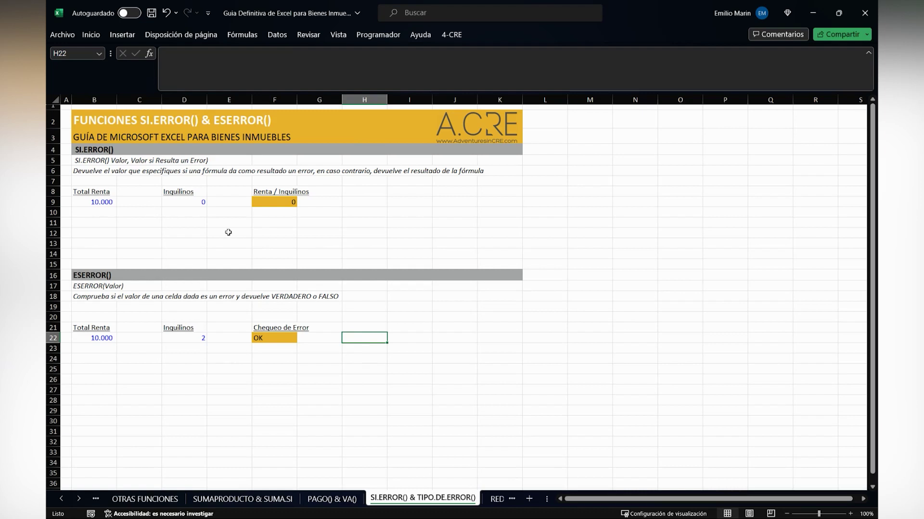
pyautogui.click(273, 339)
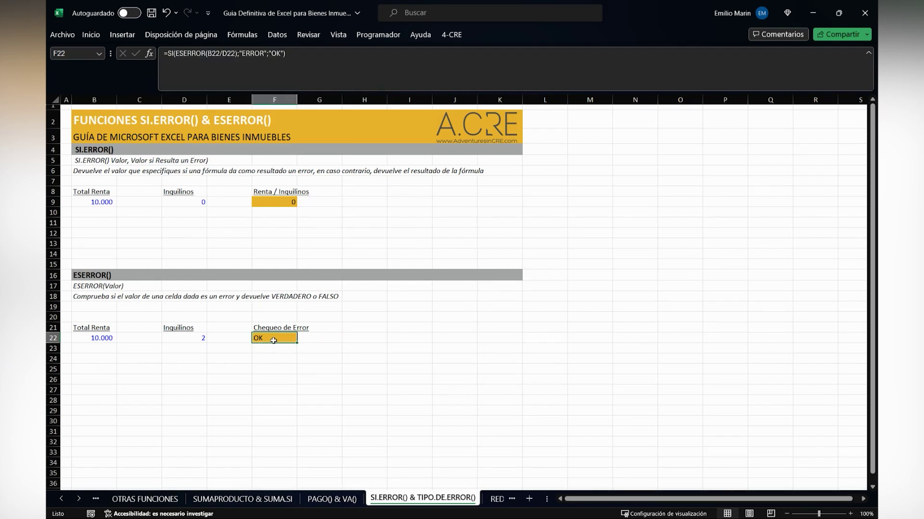
pyautogui.moveTo(366, 340); pyautogui.dragTo(724, 339)
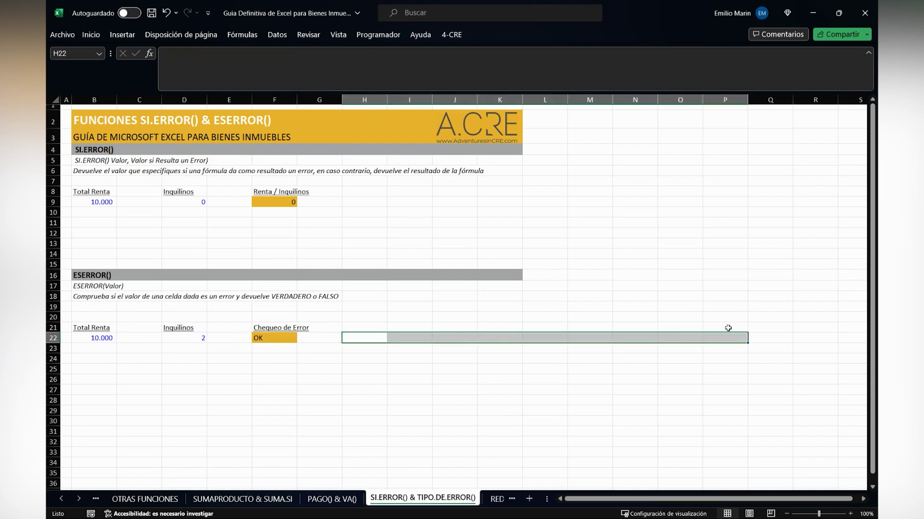
pyautogui.click(94, 359)
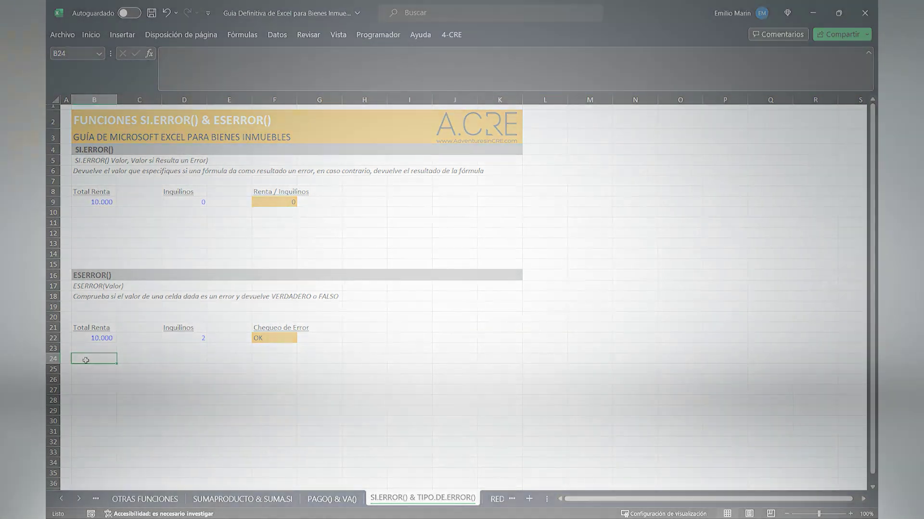